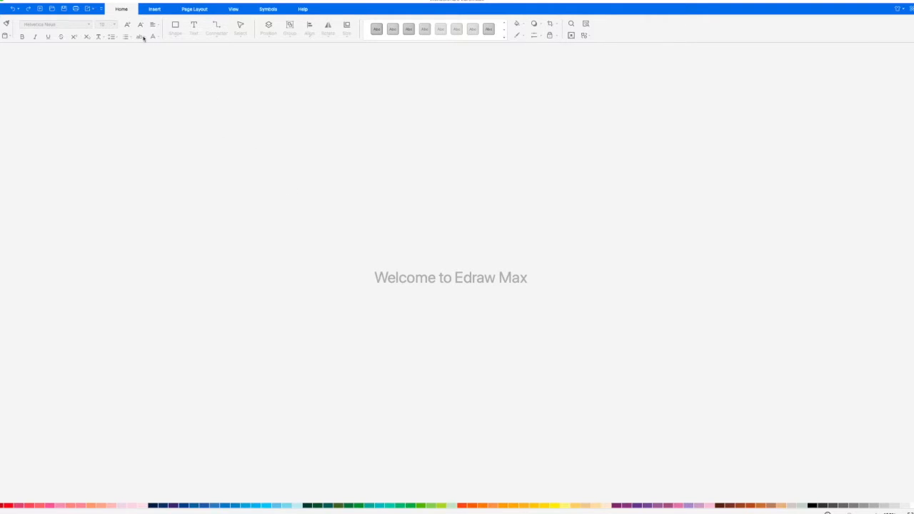
- Create a new blank drawing and hide the page gridlines
{"action": "left_click", "coordinate": [40, 9]}
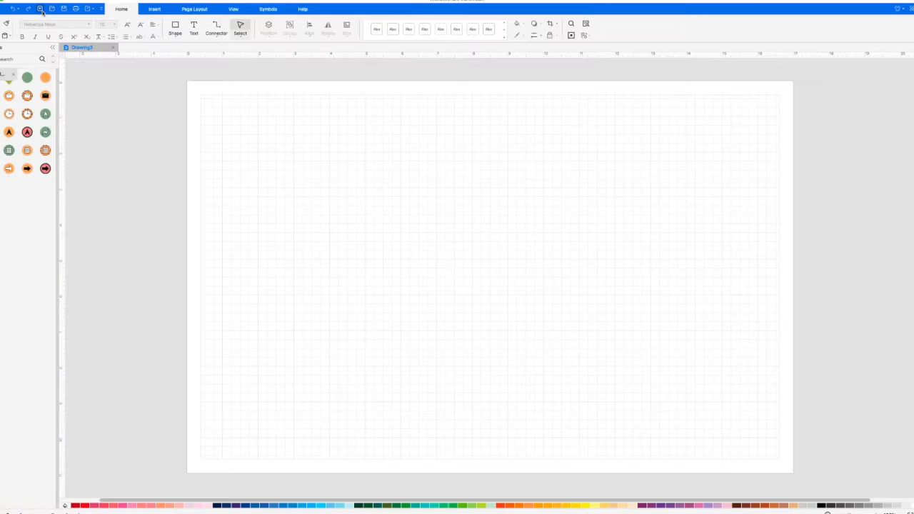
{"action": "left_click", "coordinate": [233, 9]}
{"action": "left_click", "coordinate": [132, 35]}
{"action": "left_click", "coordinate": [124, 11]}
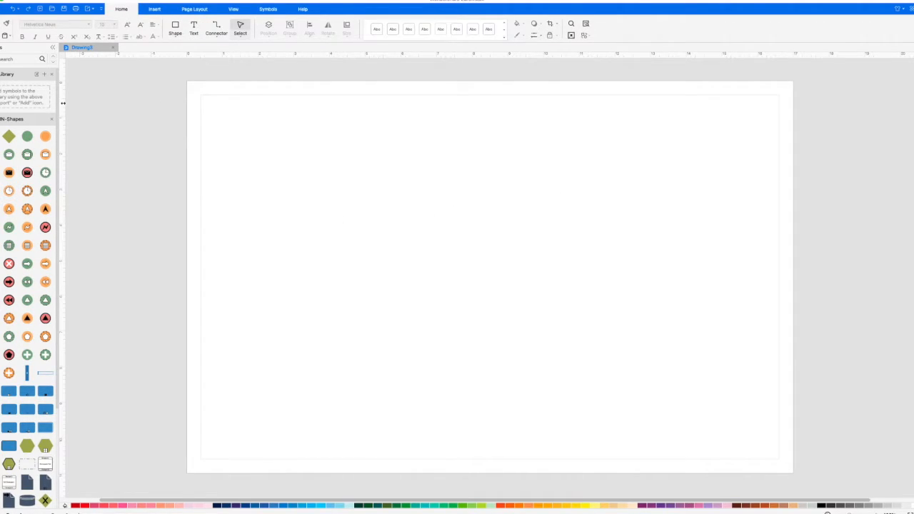
- Draw a rectangular title box across the page's upper margin, reading "Shopping for Groceries" at font size 30
{"action": "left_click", "coordinate": [175, 28]}
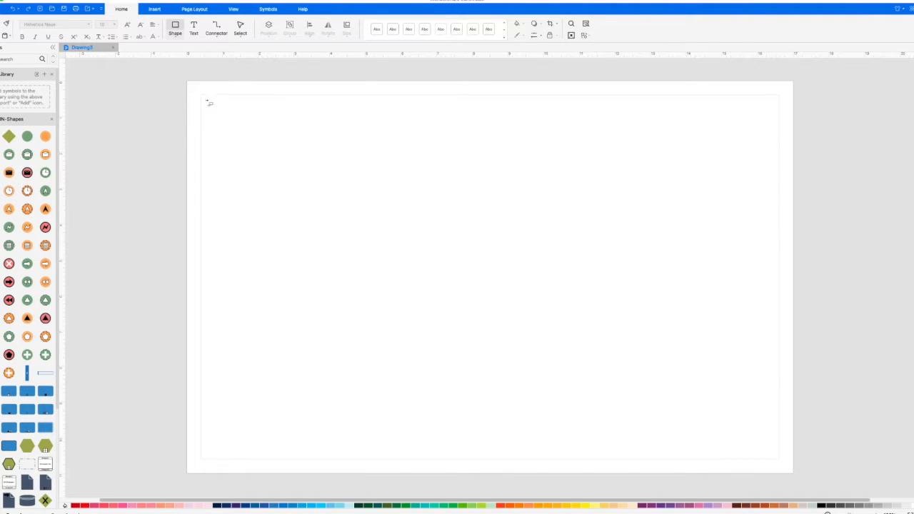
{"action": "left_click_drag", "start_coordinate": [206, 99], "coordinate": [775, 144]}
{"action": "type", "text": "Shopping l"}
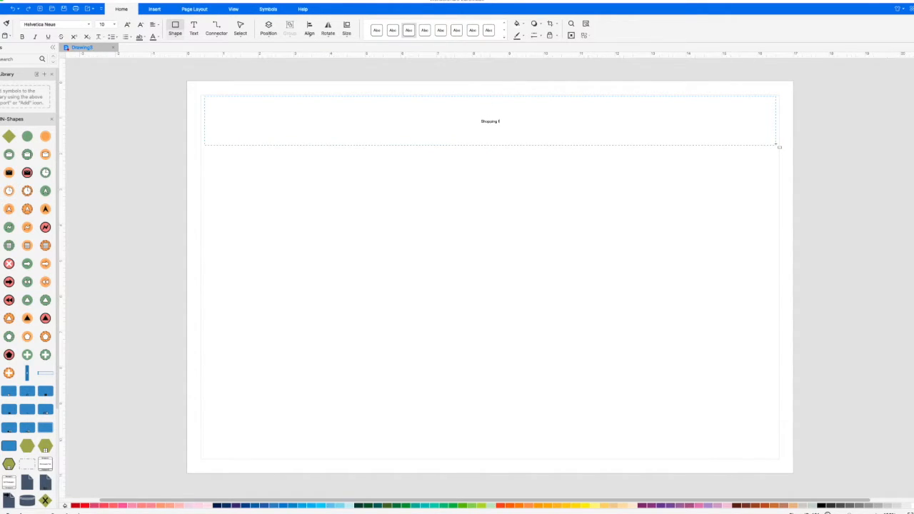
{"action": "type", "text": "or Groceries"}
{"action": "left_click", "coordinate": [102, 26]}
{"action": "type", "text": "30"}
{"action": "key", "text": "Return"}
{"action": "left_click", "coordinate": [193, 185]}
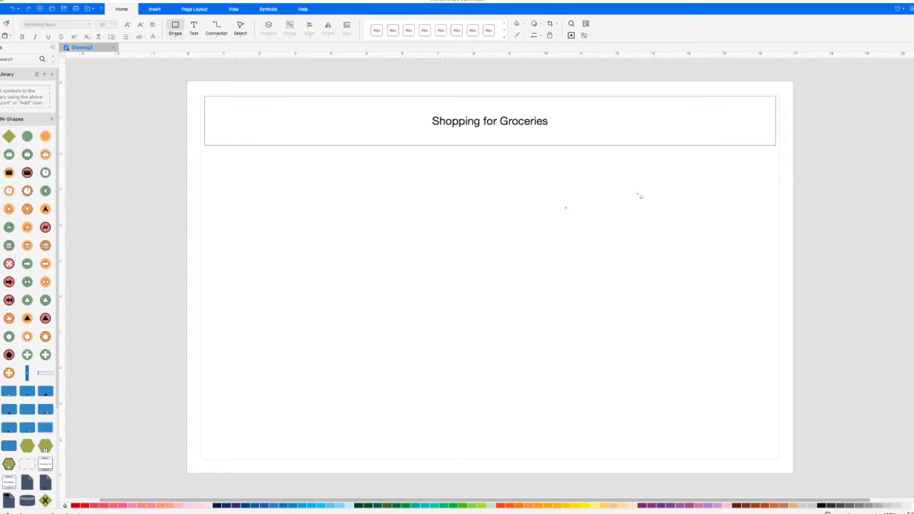
- Apply the first preset theme to the drawing and set its colours to the first colour scheme
{"action": "left_click", "coordinate": [912, 48]}
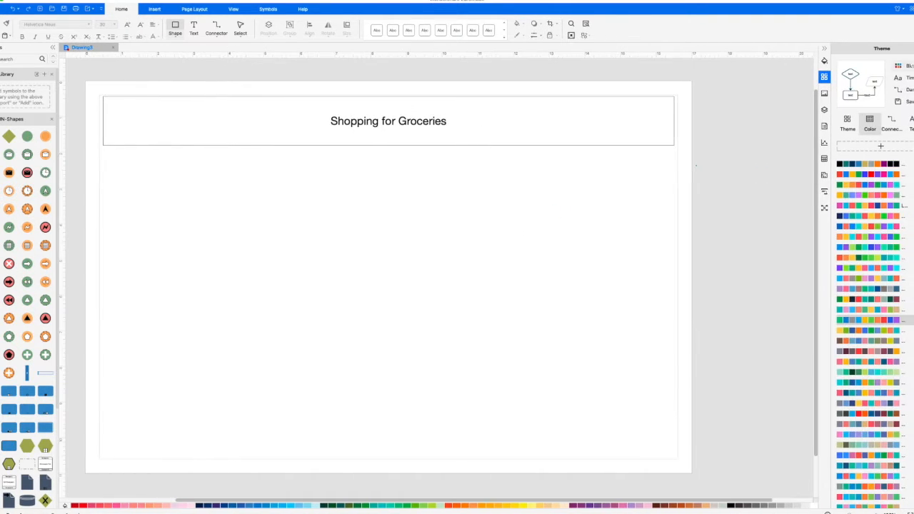
{"action": "left_click", "coordinate": [853, 124]}
{"action": "left_click", "coordinate": [858, 161]}
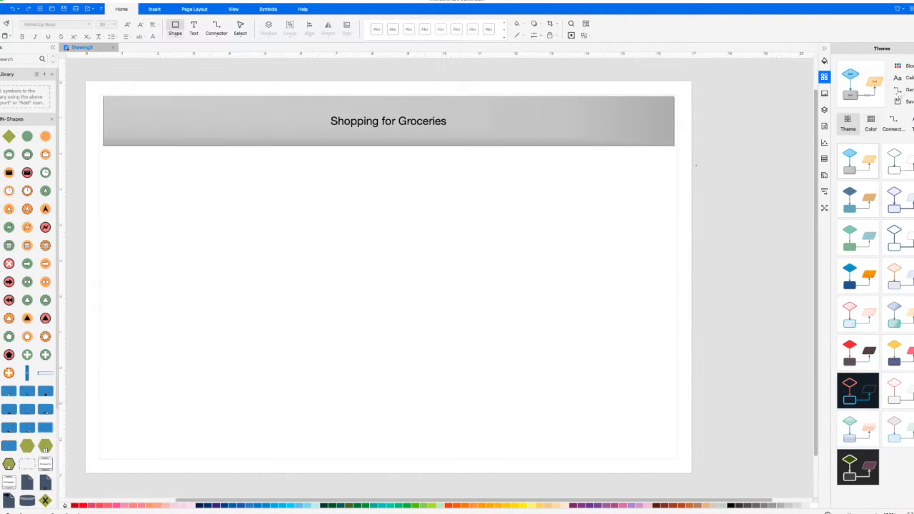
{"action": "left_click", "coordinate": [870, 122]}
{"action": "left_click", "coordinate": [867, 164]}
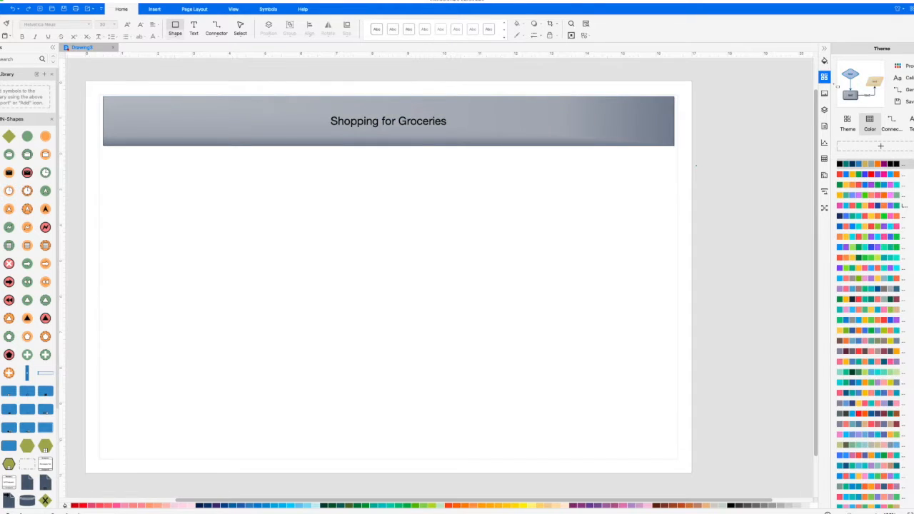
{"action": "left_click", "coordinate": [822, 48]}
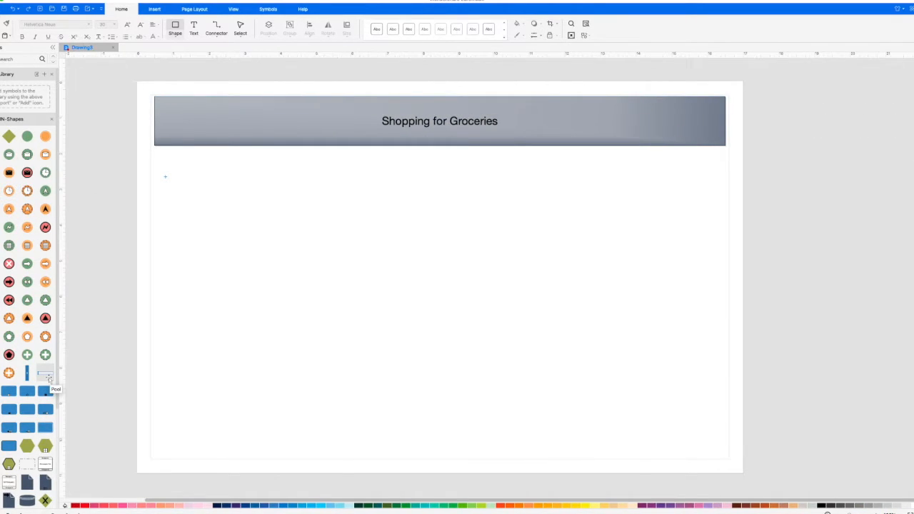
- Place a horizontal pool directly below the title box, stretch it to the title's width and extend it downward
{"action": "left_click_drag", "start_coordinate": [47, 377], "coordinate": [332, 179]}
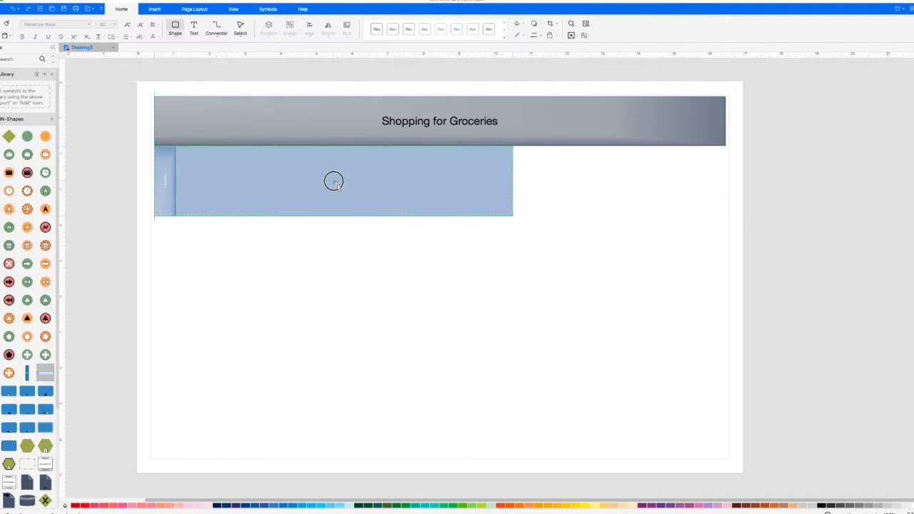
{"action": "left_click_drag", "start_coordinate": [513, 182], "coordinate": [724, 181]}
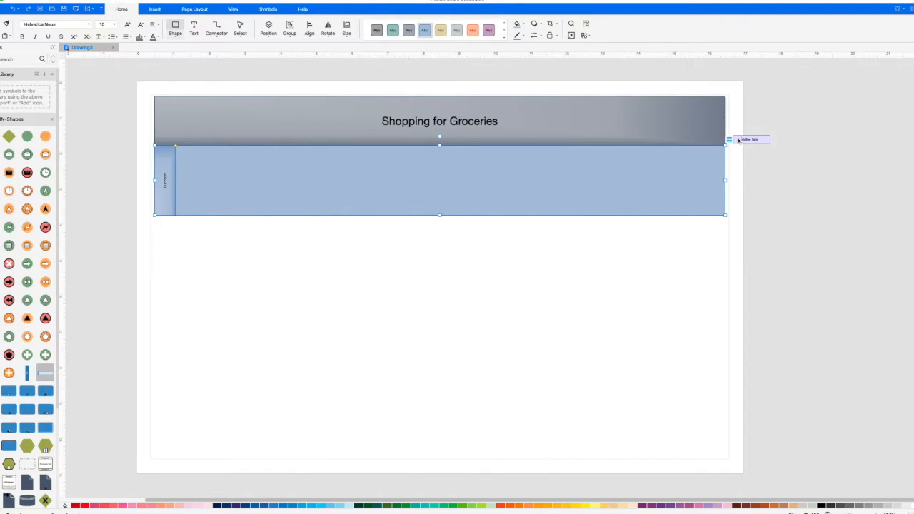
{"action": "left_click_drag", "start_coordinate": [438, 214], "coordinate": [442, 319]}
- Rename the pool "Me" and set its label to font size 30
{"action": "double_click", "coordinate": [166, 271]}
{"action": "key", "text": "BackSpace"}
{"action": "key", "text": "BackSpace"}
{"action": "key", "text": "BackSpace"}
{"action": "key", "text": "BackSpace"}
{"action": "key", "text": "BackSpace"}
{"action": "key", "text": "BackSpace"}
{"action": "key", "text": "BackSpace"}
{"action": "key", "text": "BackSpace"}
{"action": "type", "text": "Me"}
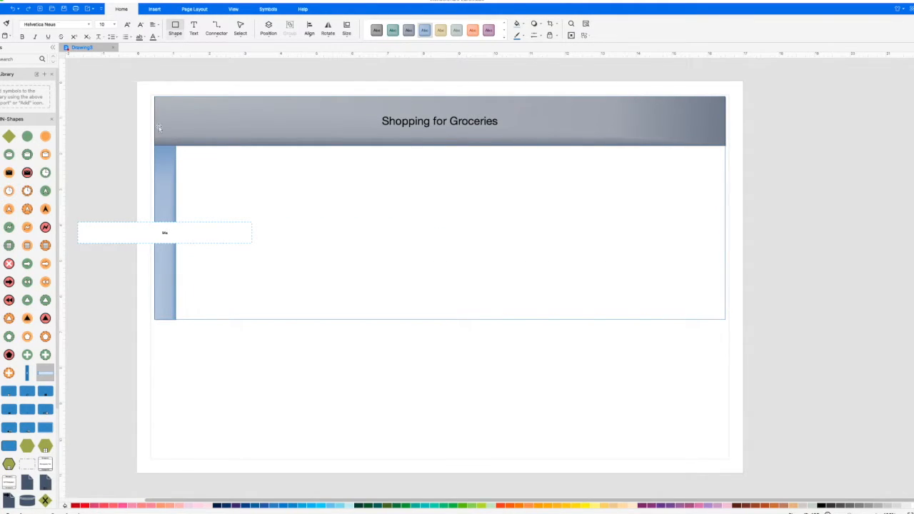
{"action": "left_click", "coordinate": [107, 25]}
{"action": "key", "text": "Return"}
{"action": "left_click", "coordinate": [106, 155]}
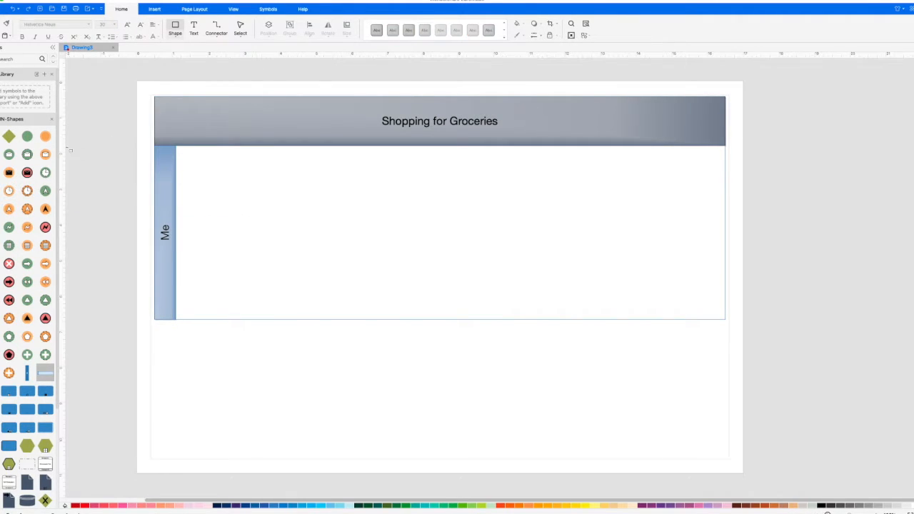
- Place a start event in the pool's upper left area and label it "Groceries needed"
{"action": "left_click_drag", "start_coordinate": [26, 136], "coordinate": [199, 172]}
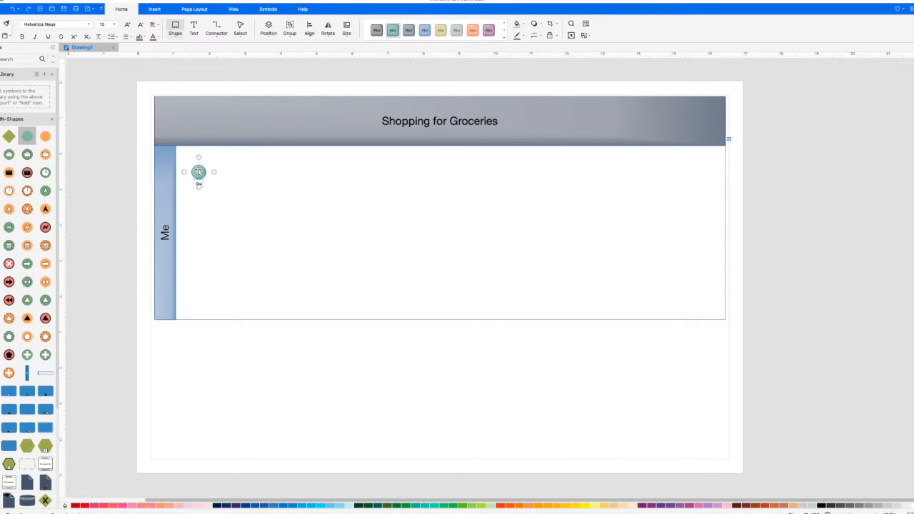
{"action": "type", "text": "ries needed"}
{"action": "left_click", "coordinate": [228, 251]}
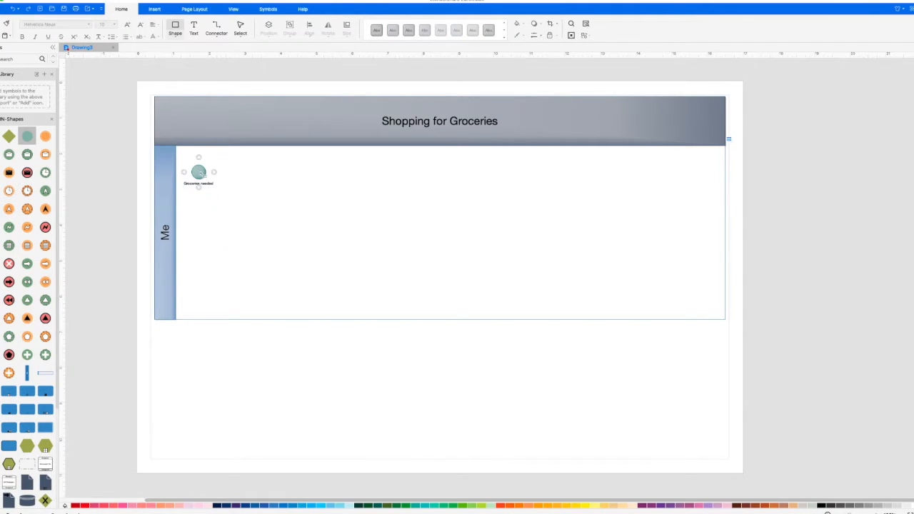
- Add a connected task "Go to supermarket" after the start event and set its task type to User
{"action": "left_click", "coordinate": [228, 173]}
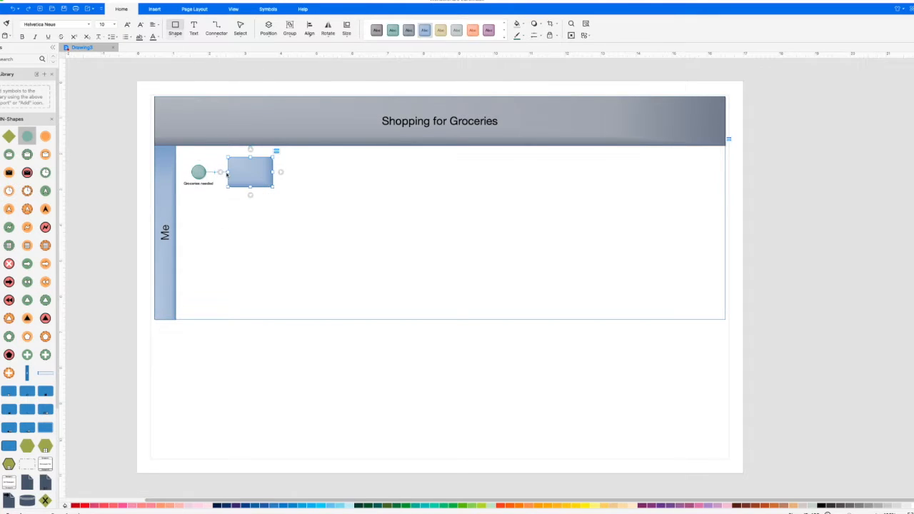
{"action": "type", "text": "Go to supermarket"}
{"action": "left_click", "coordinate": [316, 165]}
{"action": "left_click", "coordinate": [277, 151]}
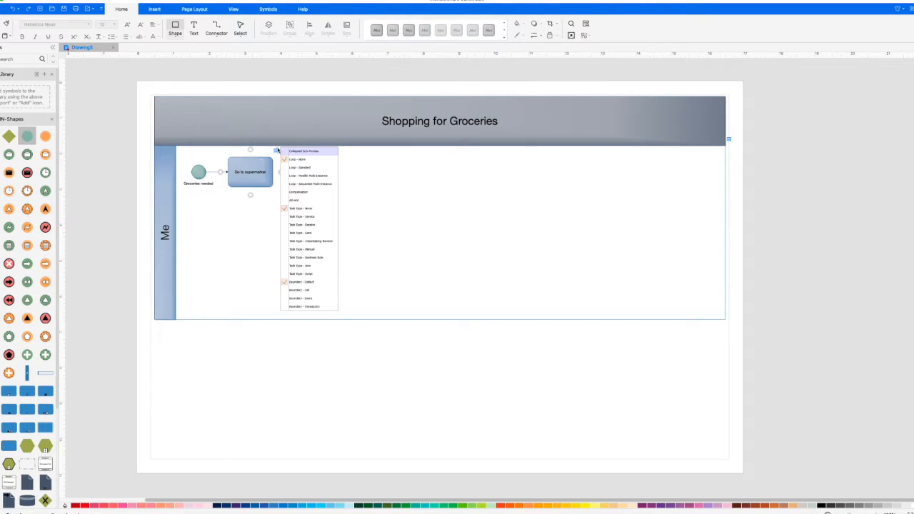
{"action": "left_click", "coordinate": [301, 264]}
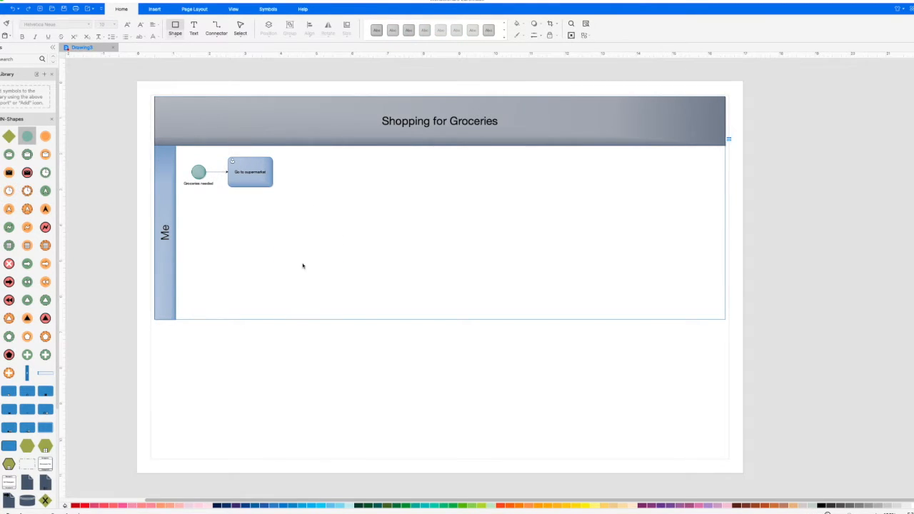
- Add a connected user task "Look for groceries" after "Go to supermarket"
{"action": "left_click", "coordinate": [272, 178]}
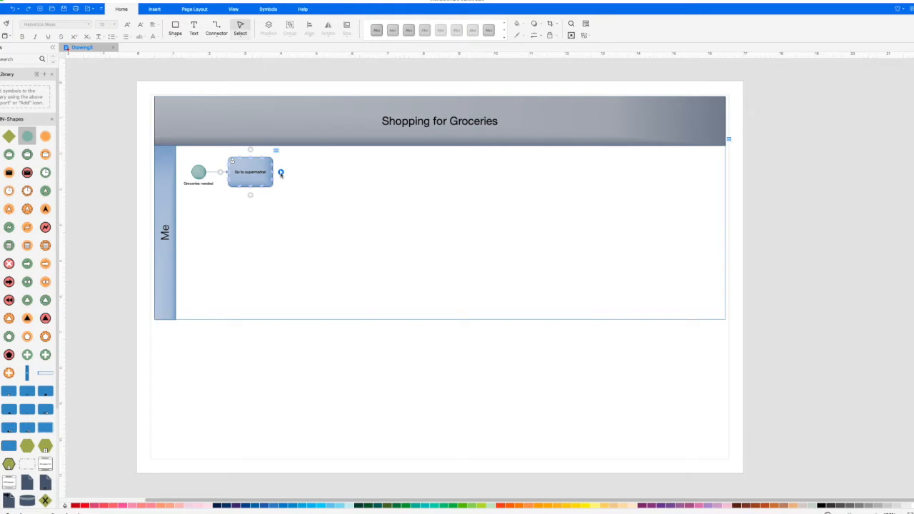
{"action": "left_click", "coordinate": [281, 174]}
{"action": "type", "text": "Look f"}
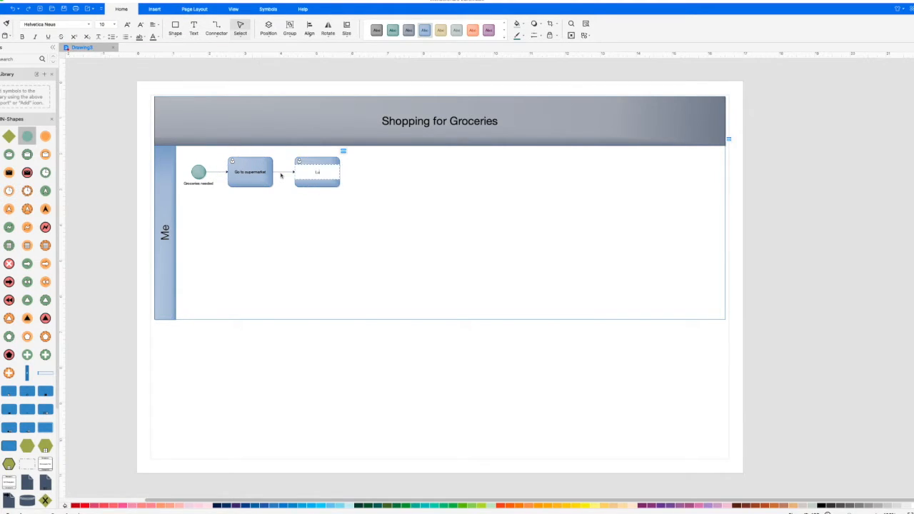
{"action": "type", "text": "or grocer"}
{"action": "left_click", "coordinate": [363, 238]}
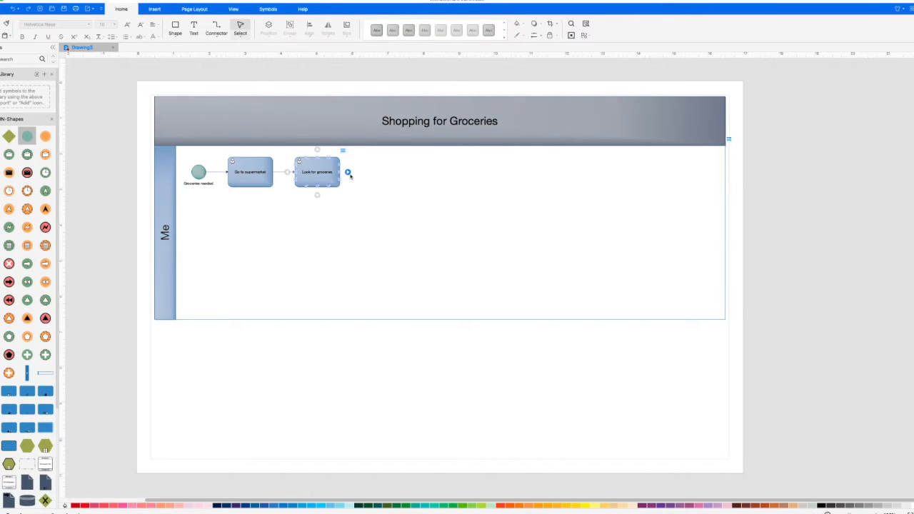
- Add a connected gateway after "Look for groceries" and label it "Groceries available?"
{"action": "mouse_move", "coordinate": [347, 172]}
{"action": "left_click", "coordinate": [374, 172]}
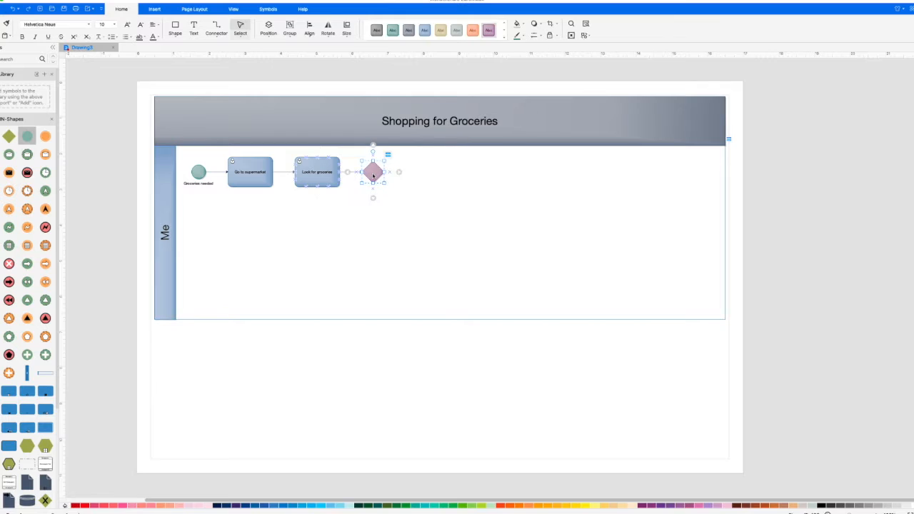
{"action": "type", "text": "GroIs all"}
{"action": "key", "text": "BackSpace"}
{"action": "key", "text": "BackSpace"}
{"action": "key", "text": "BackSpace"}
{"action": "key", "text": "BackSpace"}
{"action": "key", "text": "BackSpace"}
{"action": "key", "text": "BackSpace"}
{"action": "type", "text": "All"}
{"action": "key", "text": "BackSpace"}
{"action": "key", "text": "BackSpace"}
{"action": "key", "text": "BackSpace"}
{"action": "type", "text": "Groceries available?"}
{"action": "left_click", "coordinate": [409, 226]}
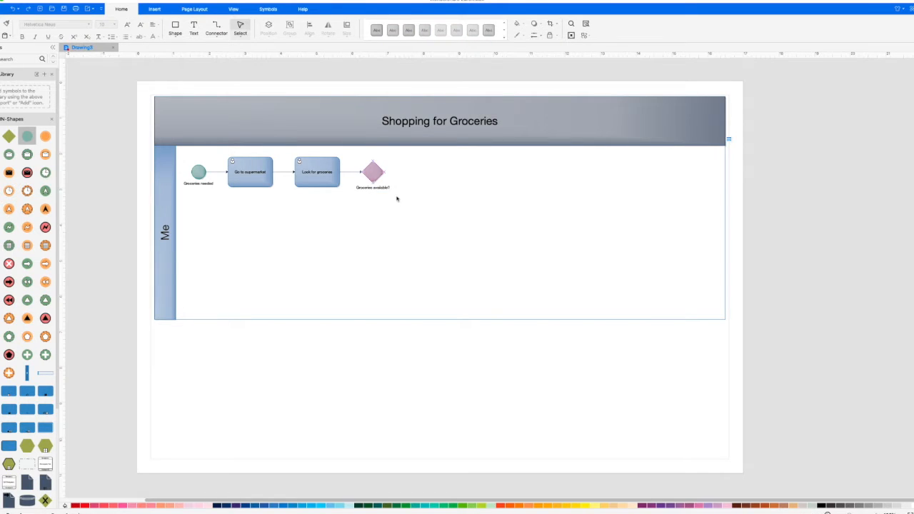
- Add a connected task "Select groceries" after the "Groceries available?" gateway
{"action": "mouse_move", "coordinate": [381, 173]}
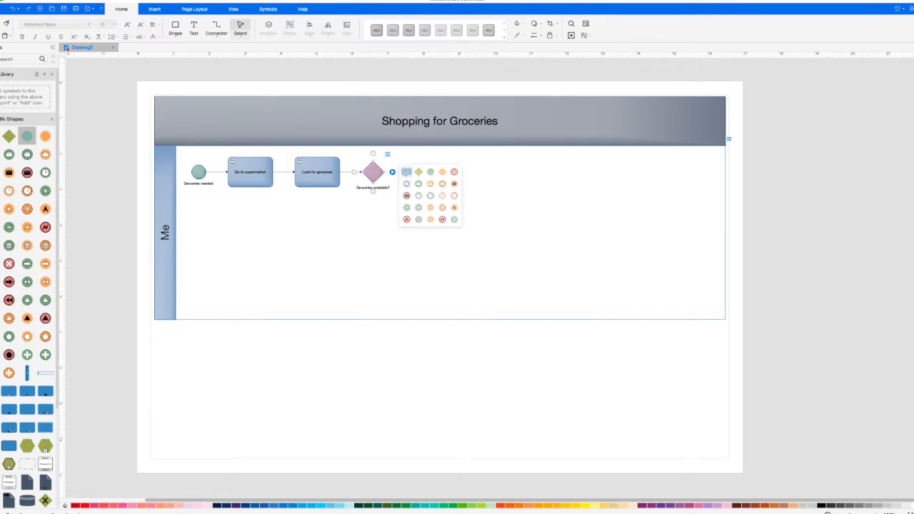
{"action": "left_click", "coordinate": [406, 172]}
{"action": "type", "text": "Select groceries"}
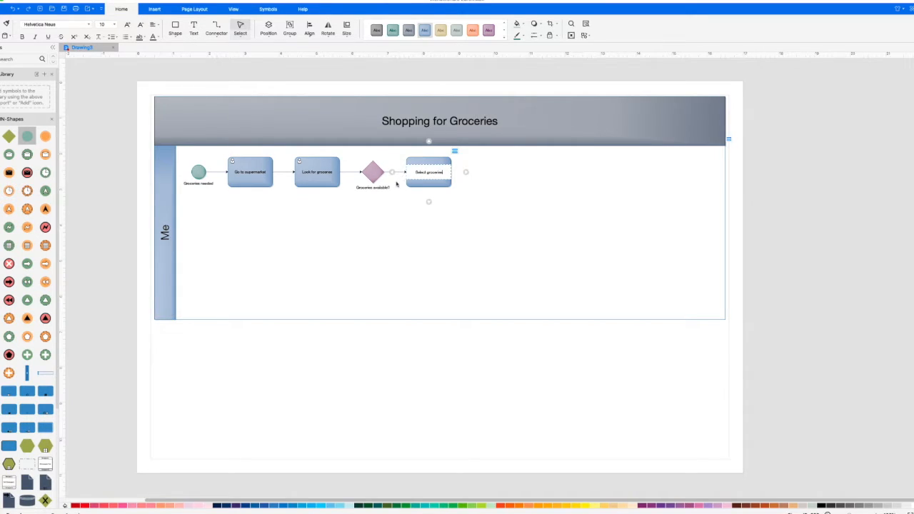
{"action": "left_click", "coordinate": [396, 184]}
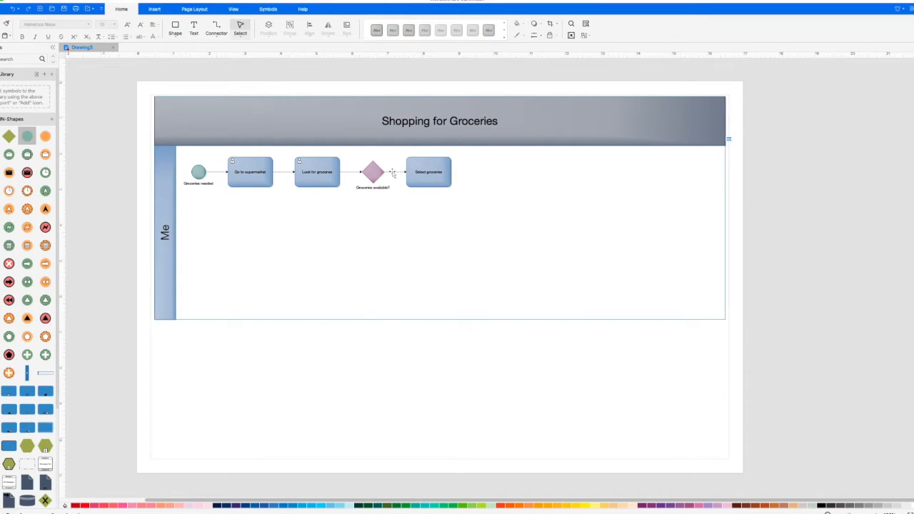
- Label the connector into "Select groceries" as "Yes" and set that task's type to User
{"action": "left_click", "coordinate": [393, 172]}
{"action": "type", "text": "Yes"}
{"action": "left_click", "coordinate": [451, 229]}
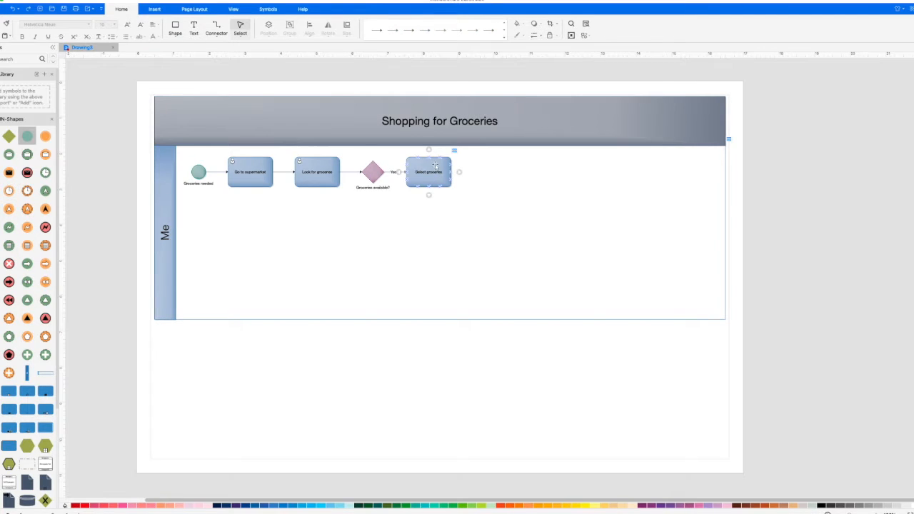
{"action": "left_click", "coordinate": [453, 151]}
{"action": "left_click", "coordinate": [481, 267]}
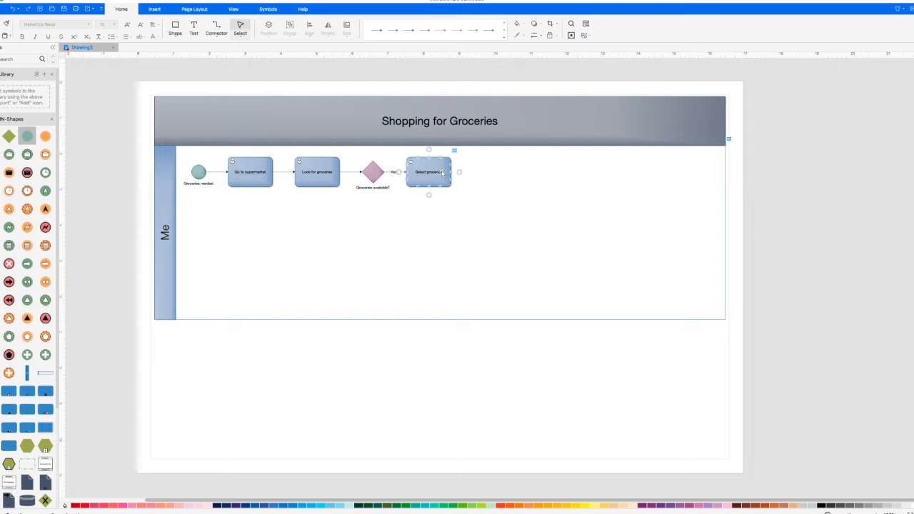
- Add a connected user task "Proceed to checkout" after "Select groceries"
{"action": "left_click", "coordinate": [459, 173]}
{"action": "type", "text": "Pay"}
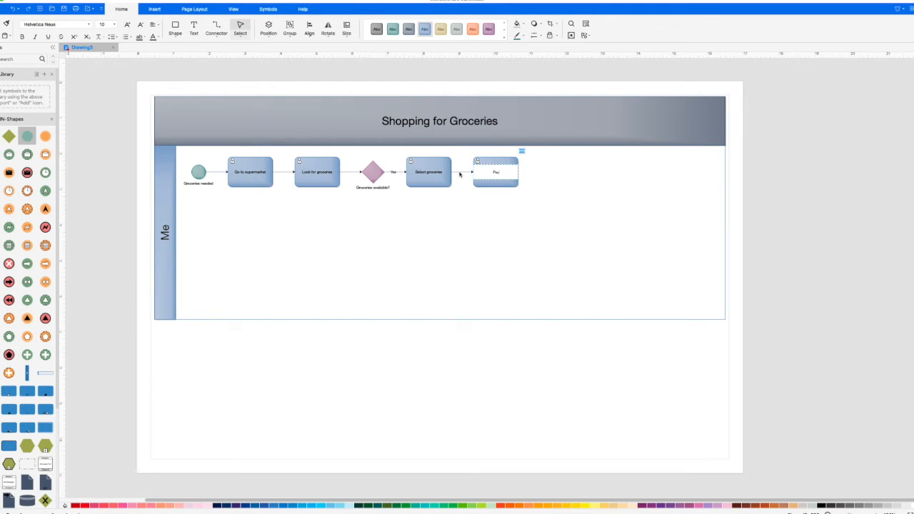
{"action": "type", "text": " to checkout"}
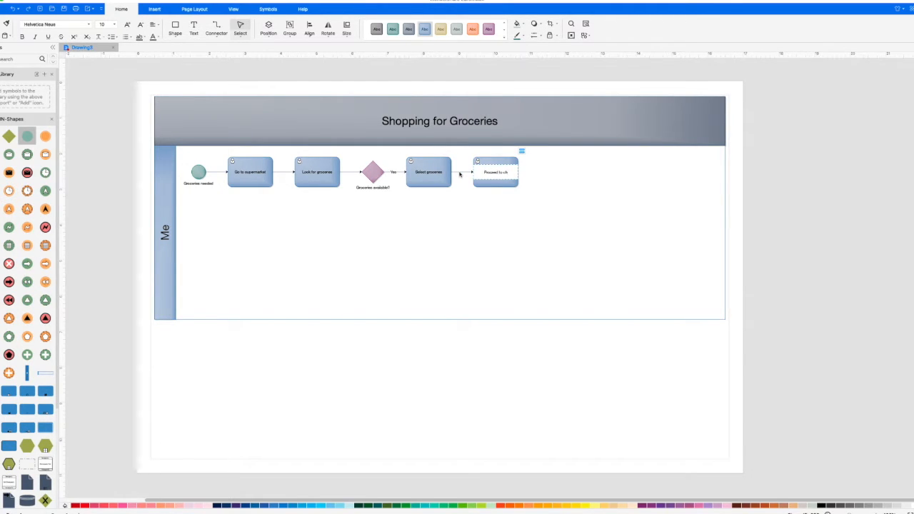
{"action": "left_click", "coordinate": [459, 174]}
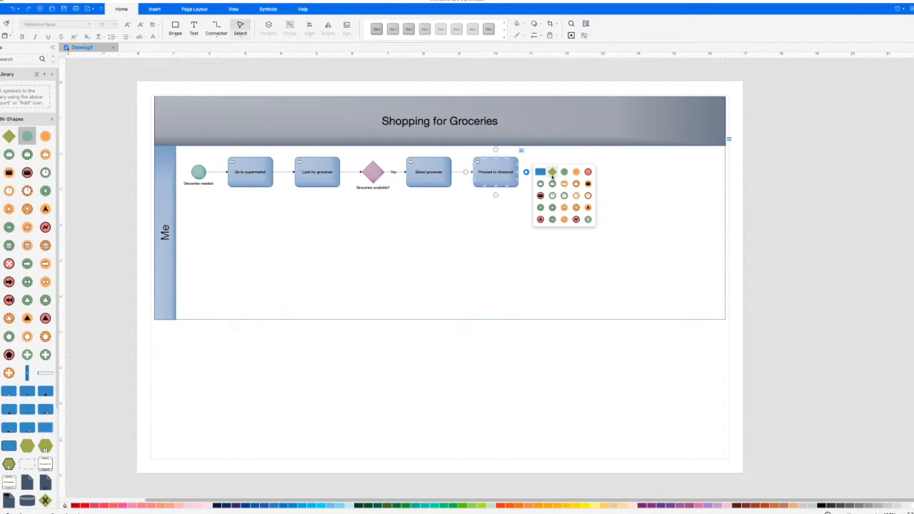
- Add a connected gateway after "Proceed to checkout" and label it "Pay with cash or card?"
{"action": "left_click", "coordinate": [551, 175]}
{"action": "type", "text": "Pay wit"}
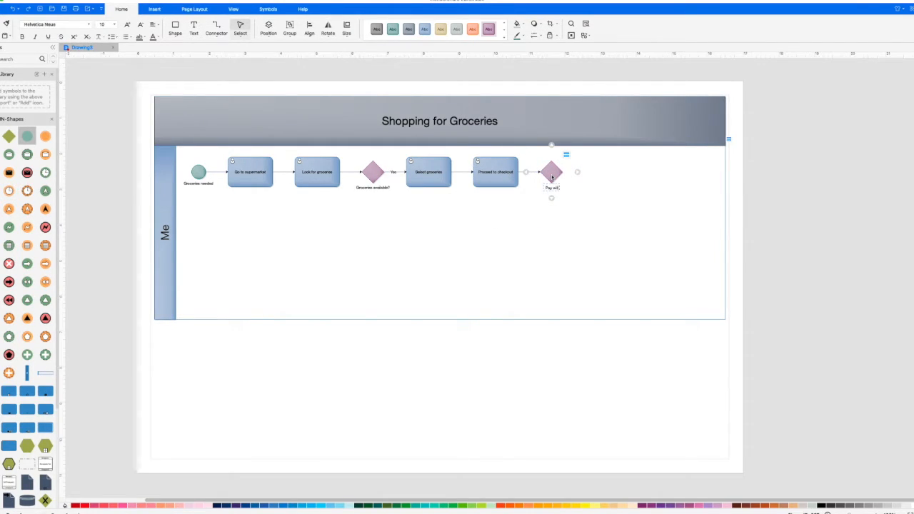
{"action": "type", "text": "h cash or card?"}
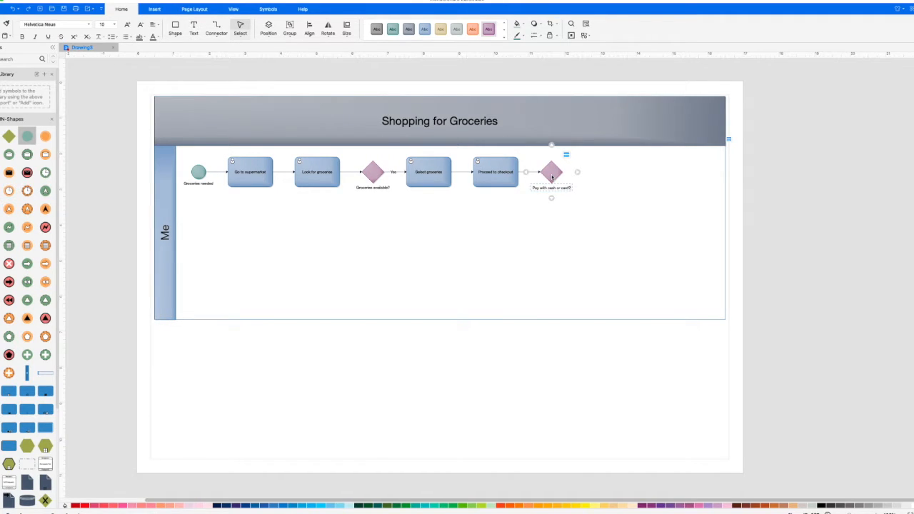
{"action": "left_click", "coordinate": [561, 198]}
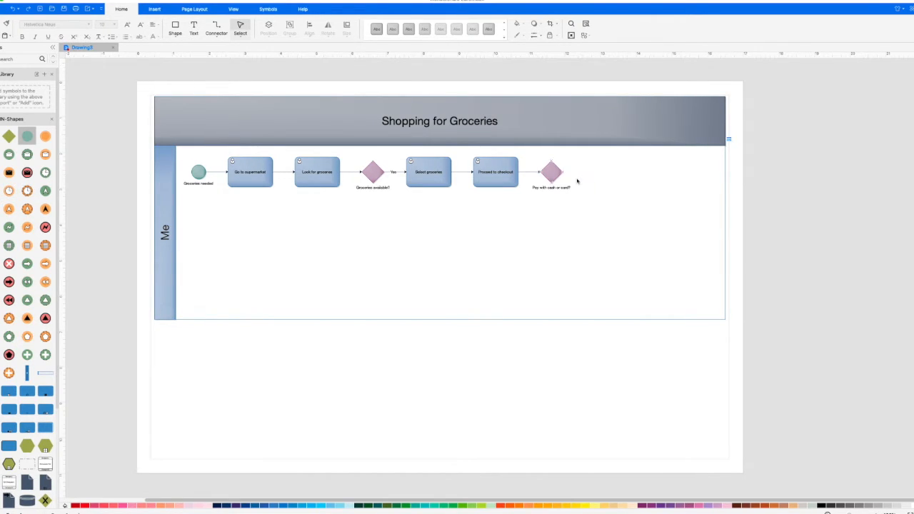
- Add a connected user task "Pay with cash" after the "Pay with cash or card?" gateway and label its incoming connector "Cash"
{"action": "left_click", "coordinate": [570, 172]}
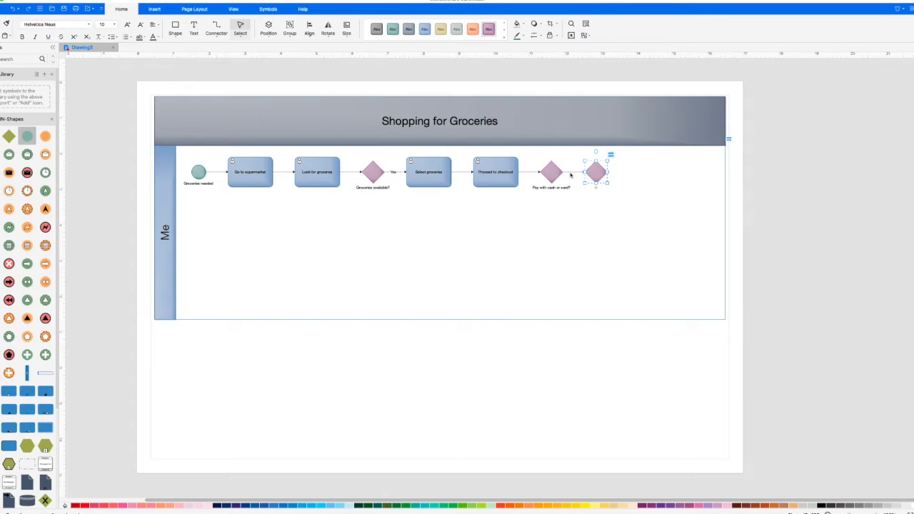
{"action": "key", "text": "super+z"}
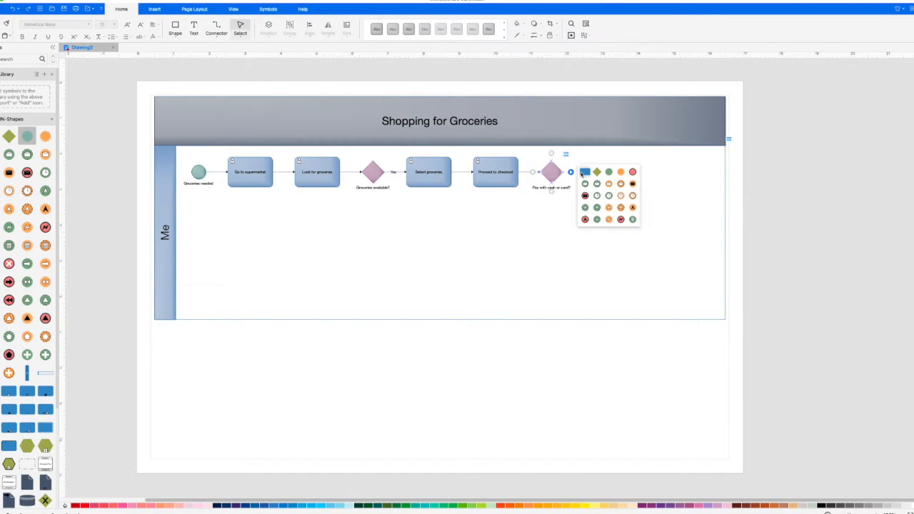
{"action": "left_click", "coordinate": [581, 172]}
{"action": "type", "text": "Pay with cash"}
{"action": "key", "text": "Escape"}
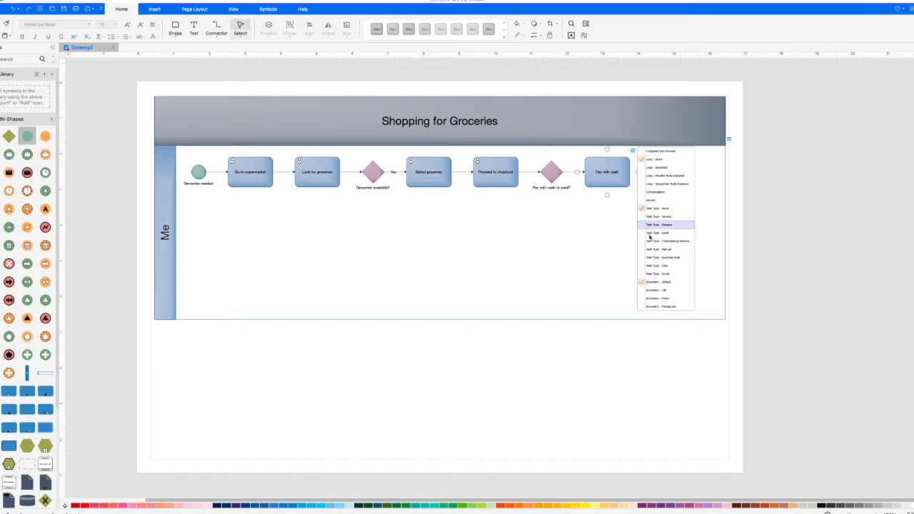
{"action": "left_click", "coordinate": [576, 205]}
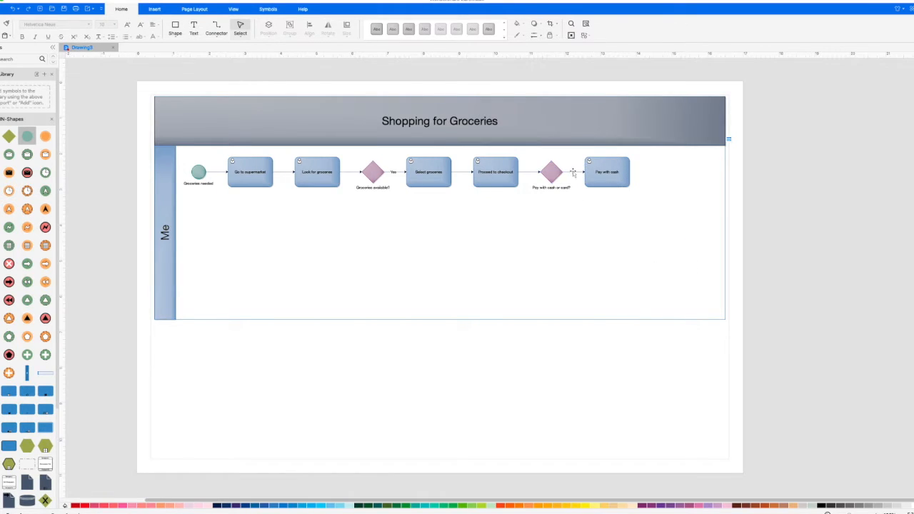
{"action": "left_click", "coordinate": [572, 171]}
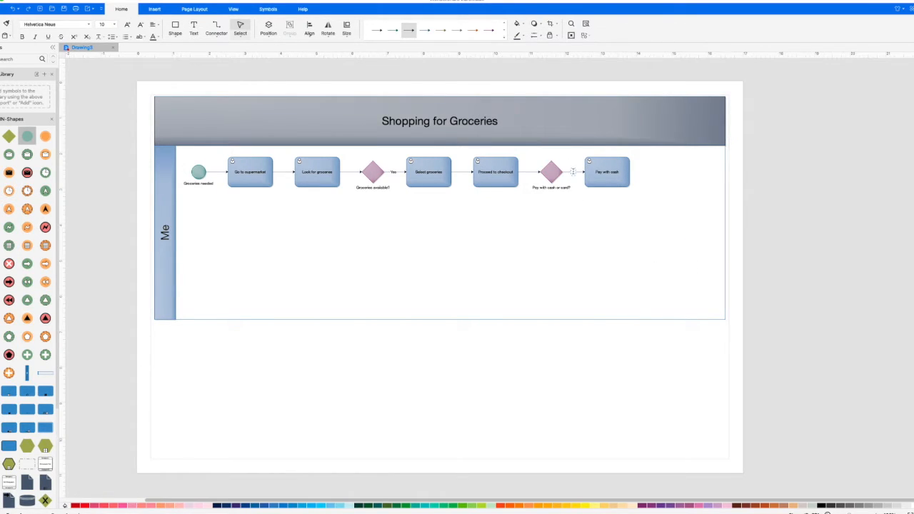
{"action": "left_click", "coordinate": [590, 226]}
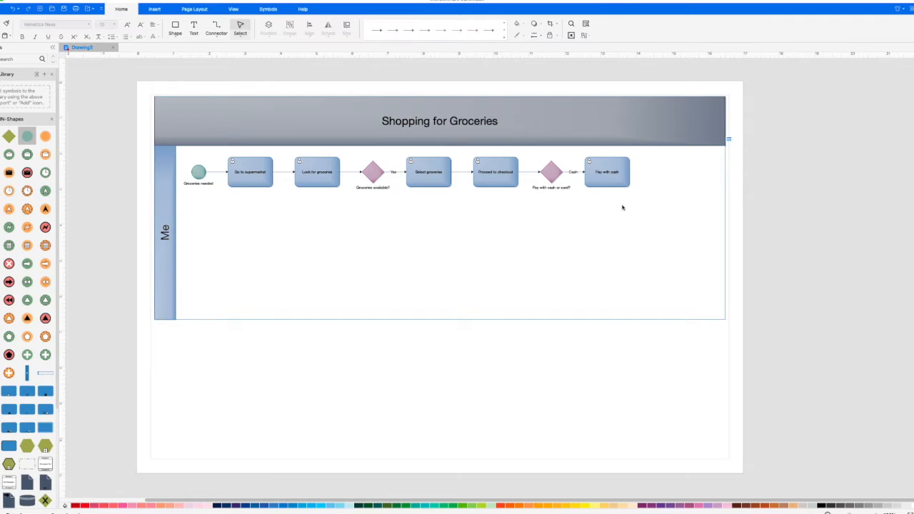
- Add a connected end event after "Pay with cash" and label it "Groceries acquired"
{"action": "mouse_move", "coordinate": [637, 173]}
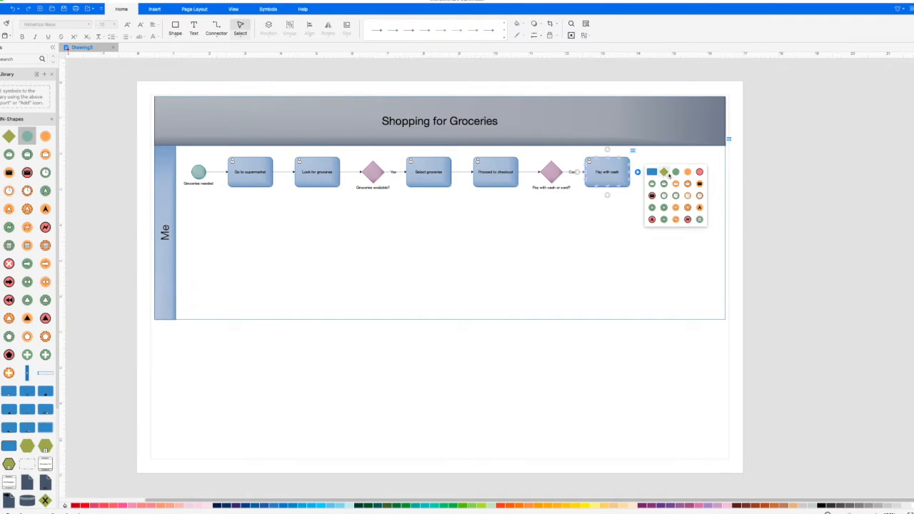
{"action": "left_click", "coordinate": [699, 172]}
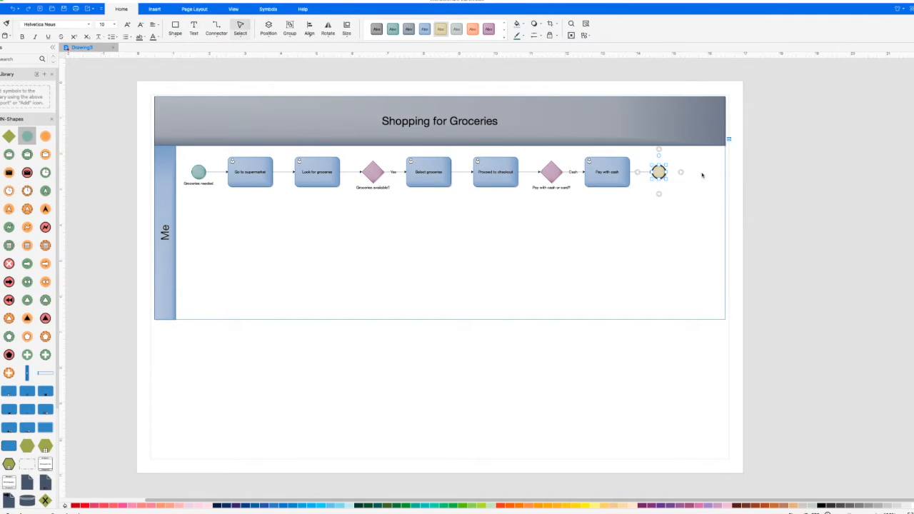
{"action": "type", "text": "Groceries acquired"}
{"action": "left_click", "coordinate": [596, 320]}
{"action": "key", "text": "Escape"}
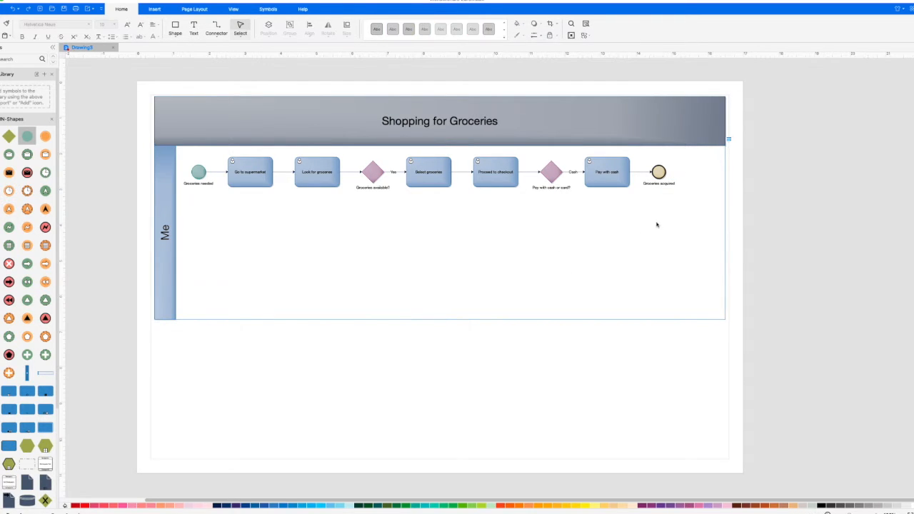
- Add a connected gateway below the "Groceries available?" gateway and label it "Continue shopping?"
{"action": "left_click", "coordinate": [372, 174]}
{"action": "left_click", "coordinate": [398, 210]}
{"action": "mouse_move", "coordinate": [372, 191]}
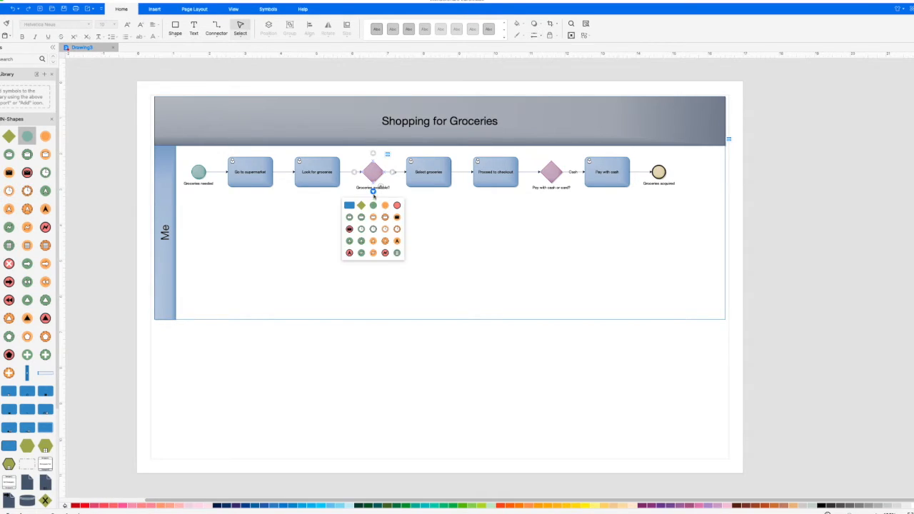
{"action": "left_click", "coordinate": [364, 207]}
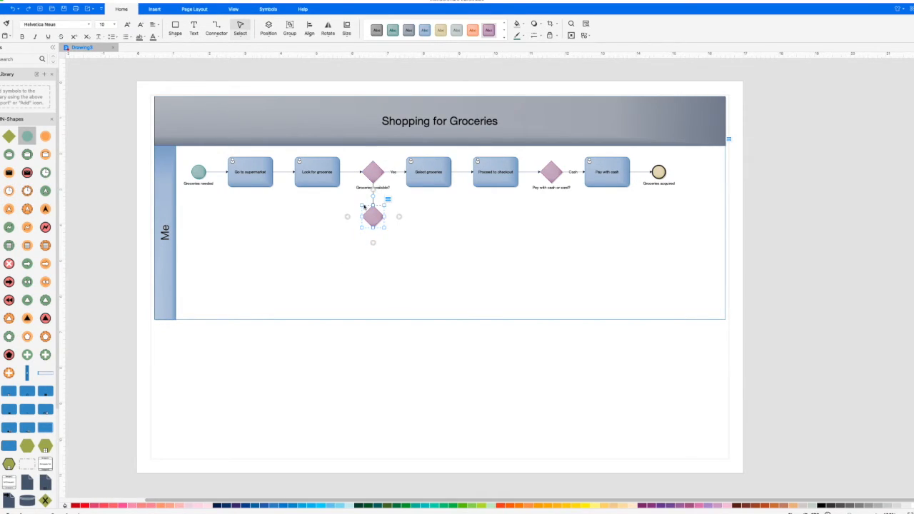
{"action": "type", "text": "Continue shopping?"}
{"action": "left_click", "coordinate": [406, 274]}
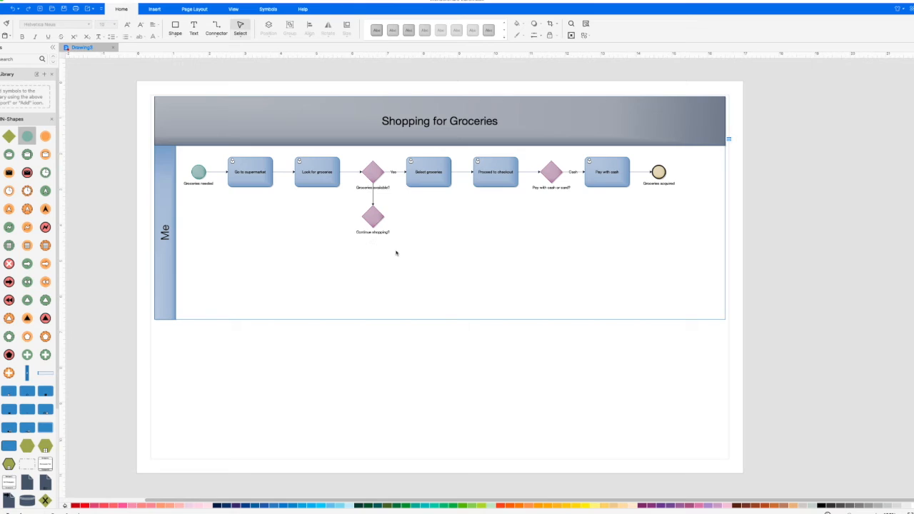
- Move the "Groceries available?" label above its gateway and label the connector down to "Continue shopping?" as "No"
{"action": "left_click", "coordinate": [379, 190]}
{"action": "left_click_drag", "start_coordinate": [372, 187], "coordinate": [372, 157]}
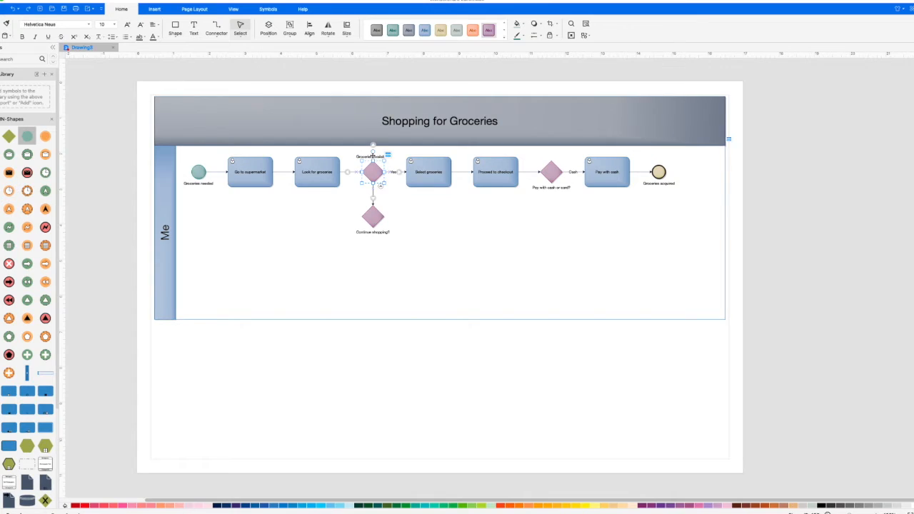
{"action": "left_click", "coordinate": [398, 205]}
{"action": "left_click", "coordinate": [372, 195]}
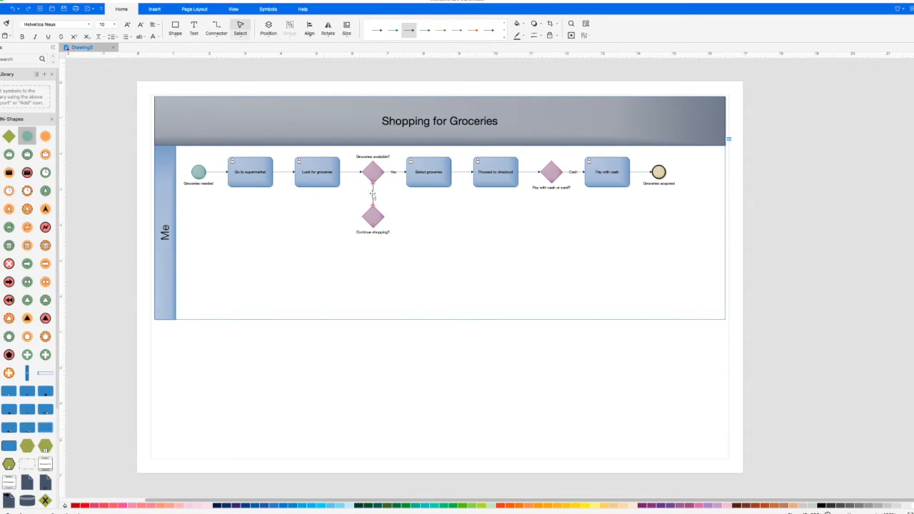
{"action": "left_click", "coordinate": [419, 221]}
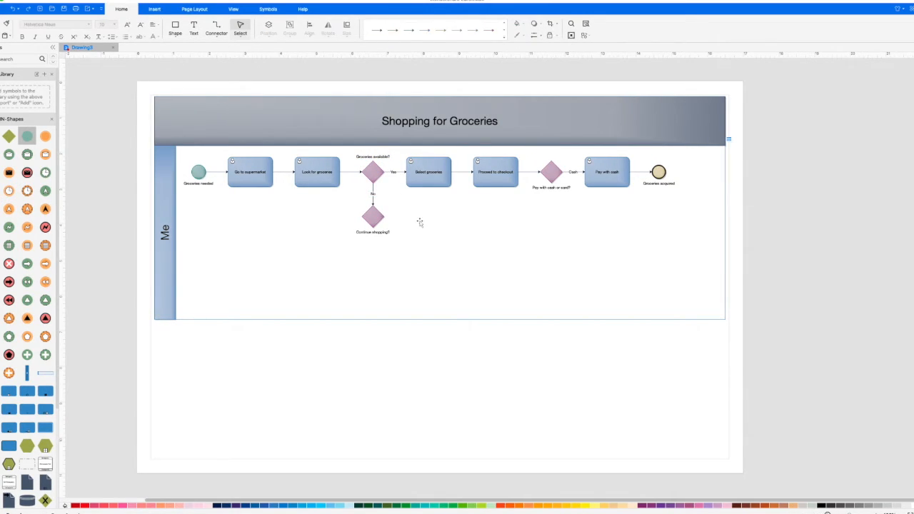
- Connect the "Continue shopping?" gateway to the "Select groceries" task and label that connector "Yes"
{"action": "left_click_drag", "start_coordinate": [385, 217], "coordinate": [428, 187]}
{"action": "double_click", "coordinate": [398, 217]}
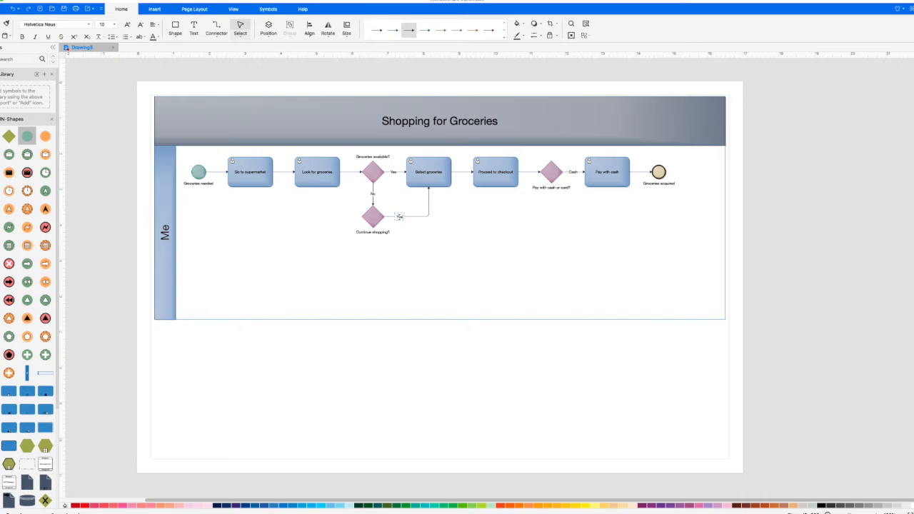
{"action": "left_click", "coordinate": [449, 279]}
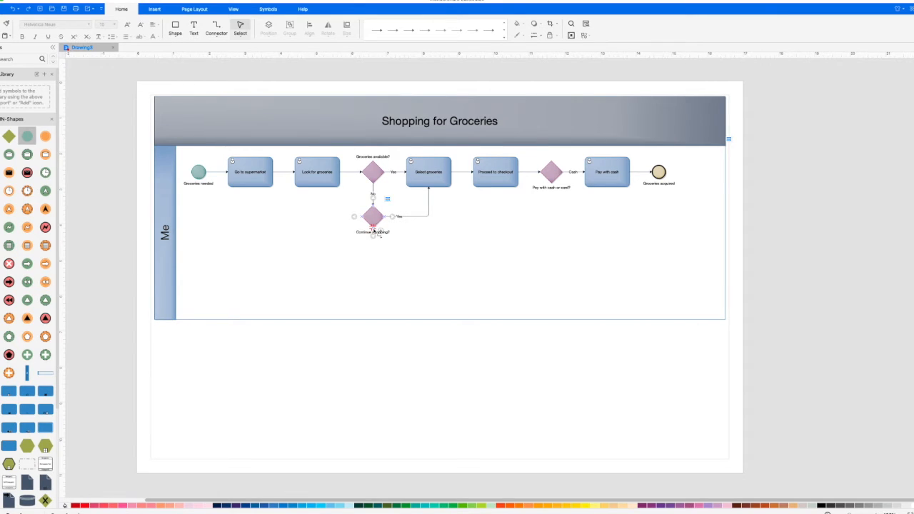
- Add a connected task "Leave supermarket" below the "Continue shopping?" gateway
{"action": "mouse_move", "coordinate": [373, 235]}
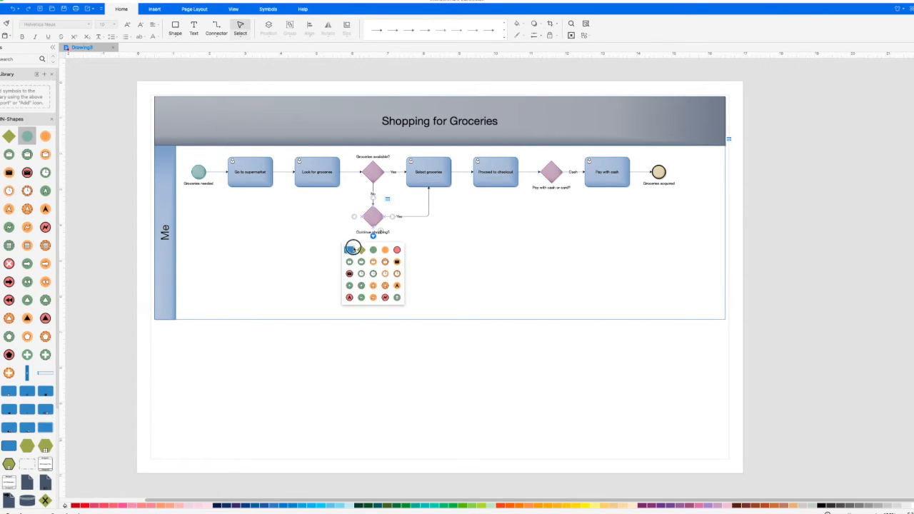
{"action": "left_click", "coordinate": [349, 249]}
{"action": "type", "text": "Leave supermarket"}
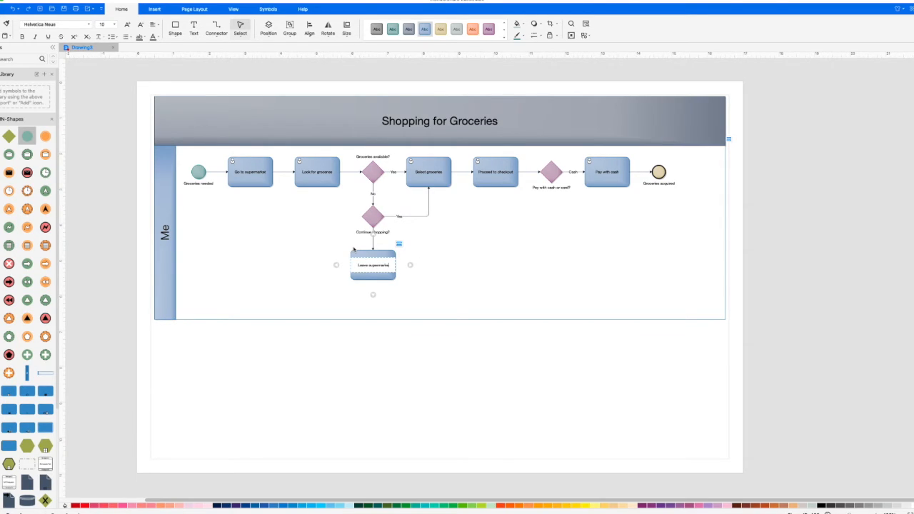
{"action": "left_click", "coordinate": [430, 293]}
- Move the "Continue shopping?" label to the left of its gateway and label the connector to "Leave supermarket" as "No"
{"action": "left_click", "coordinate": [381, 232]}
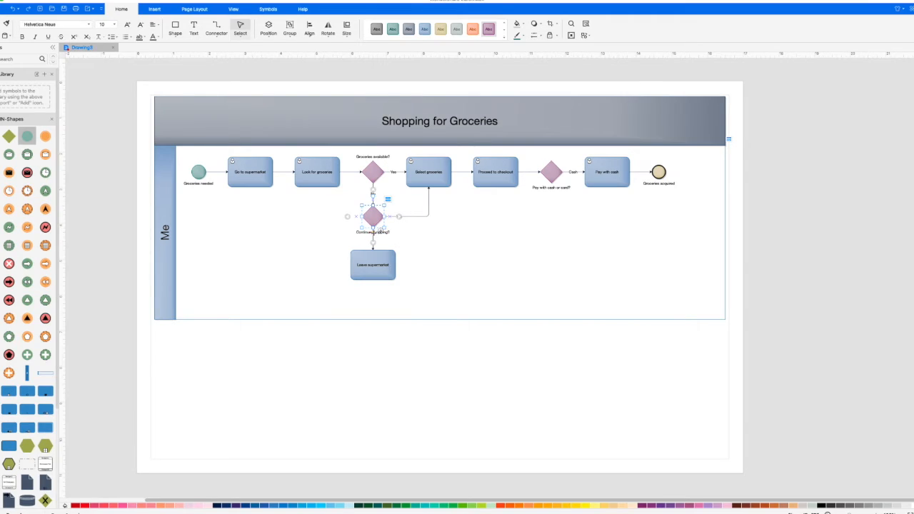
{"action": "left_click_drag", "start_coordinate": [372, 232], "coordinate": [341, 217]}
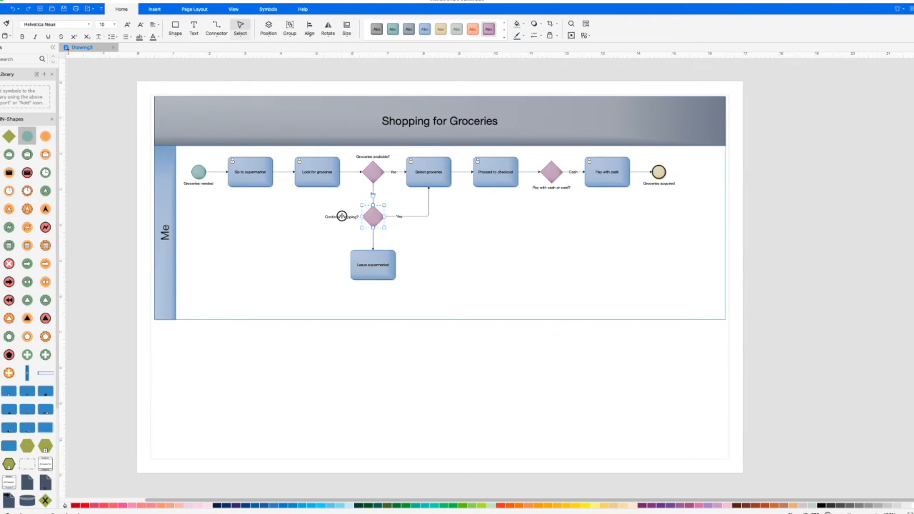
{"action": "left_click", "coordinate": [372, 236]}
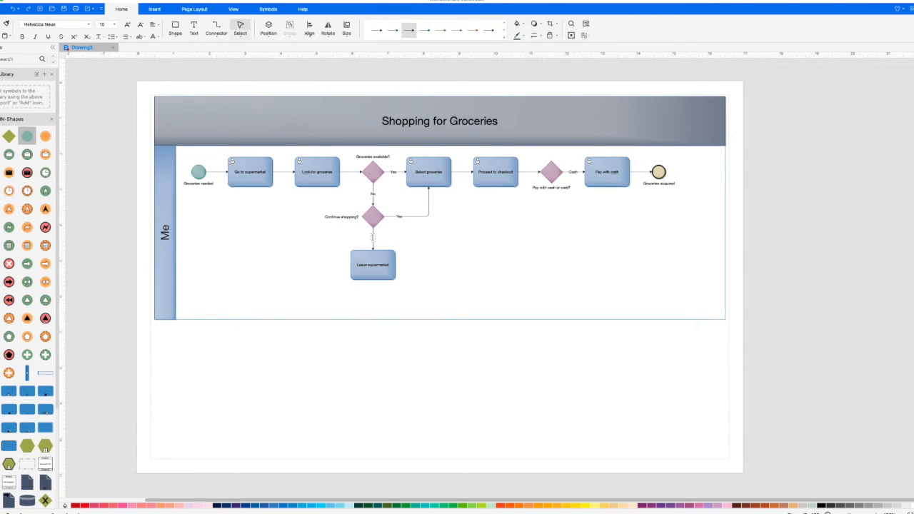
{"action": "left_click", "coordinate": [449, 269]}
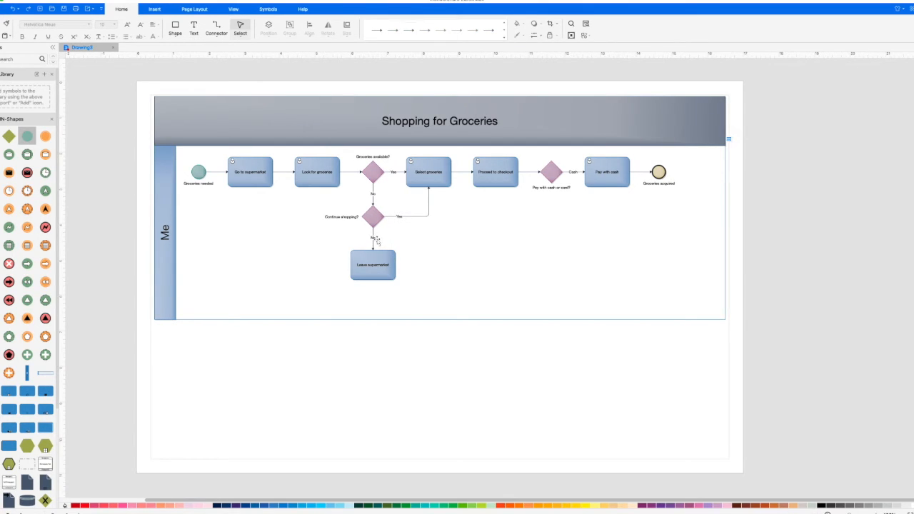
- Add a connected end event "Groceries not acquired" below "Leave supermarket" and extend the "Me" pool downward to enclose its label
{"action": "left_click", "coordinate": [378, 277]}
{"action": "left_click", "coordinate": [372, 289]}
{"action": "left_click", "coordinate": [394, 304]}
{"action": "type", "text": "Groceries not acquired"}
{"action": "left_click", "coordinate": [422, 319]}
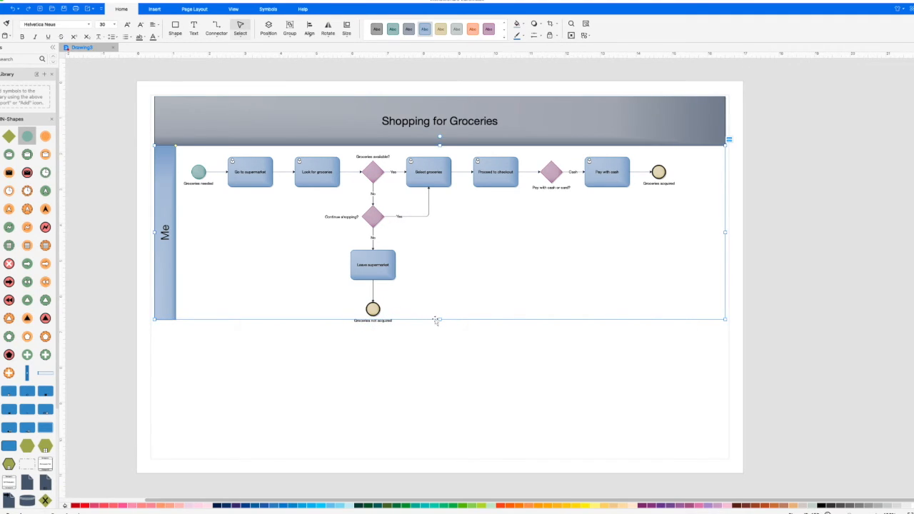
{"action": "left_click_drag", "start_coordinate": [440, 319], "coordinate": [439, 329]}
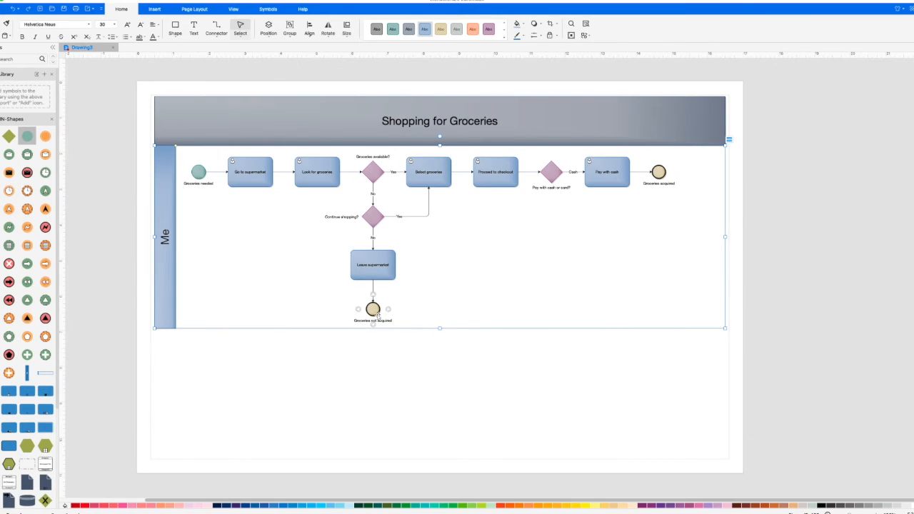
{"action": "left_click", "coordinate": [417, 170]}
{"action": "left_click", "coordinate": [499, 182]}
{"action": "left_click", "coordinate": [554, 182]}
{"action": "left_click", "coordinate": [600, 180]}
{"action": "left_click", "coordinate": [587, 219]}
- Add a connected task "Pay with card" below the "Pay with cash or card?" gateway
{"action": "left_click", "coordinate": [551, 178]}
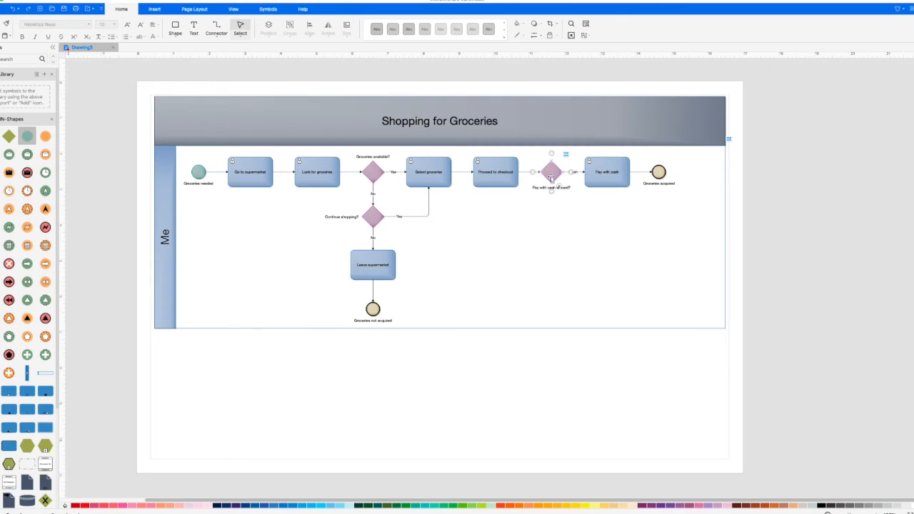
{"action": "mouse_move", "coordinate": [551, 191]}
{"action": "left_click", "coordinate": [527, 205]}
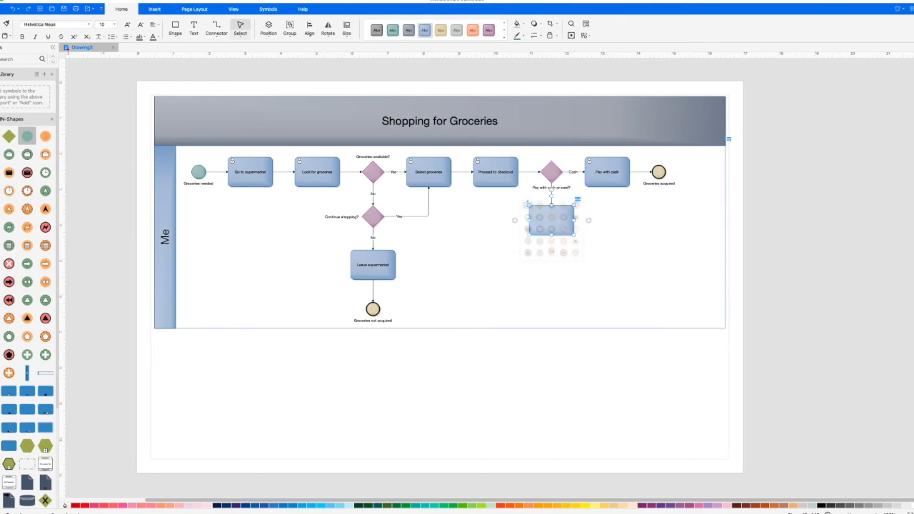
{"action": "type", "text": "Pay with"}
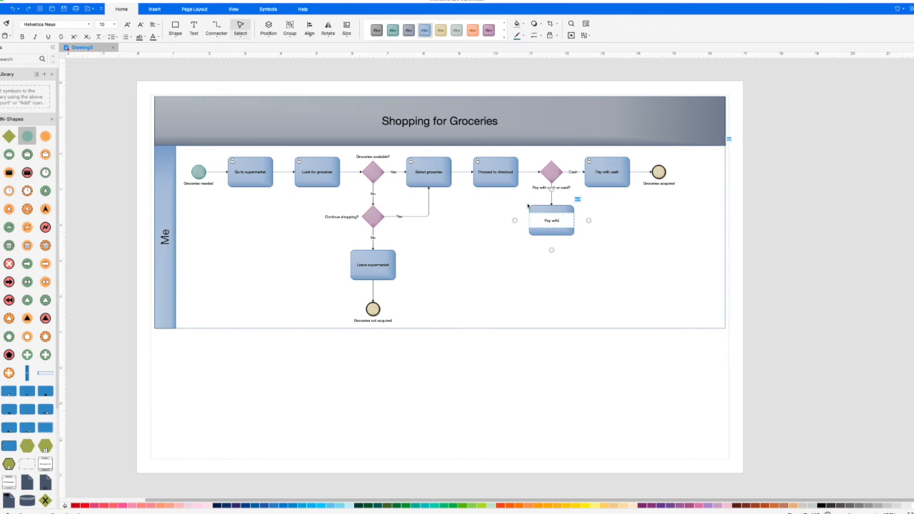
{"action": "type", "text": " card"}
{"action": "key", "text": "Escape"}
- Move the "Pay with cash or card?" label above its gateway and label the connector to "Pay with card" as "Credit"
{"action": "left_click", "coordinate": [551, 188]}
{"action": "left_click_drag", "start_coordinate": [551, 188], "coordinate": [548, 156]}
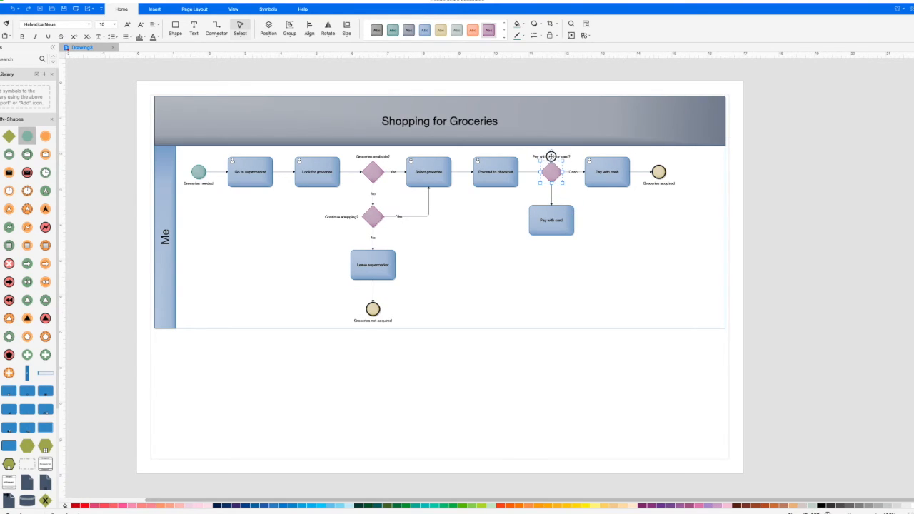
{"action": "left_click", "coordinate": [551, 194]}
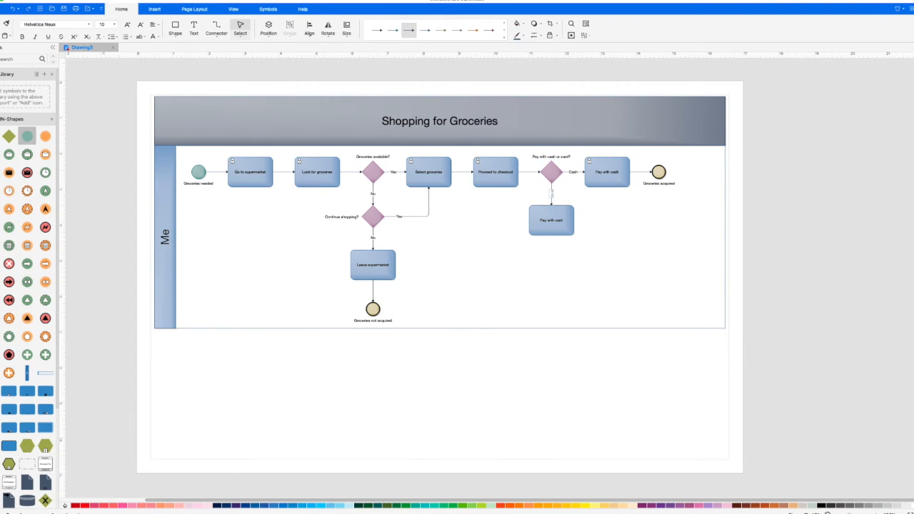
{"action": "type", "text": "Card"}
{"action": "left_click", "coordinate": [624, 239]}
- Connect the "Pay with card" task to the "Groceries acquired" end event
{"action": "left_click", "coordinate": [563, 225]}
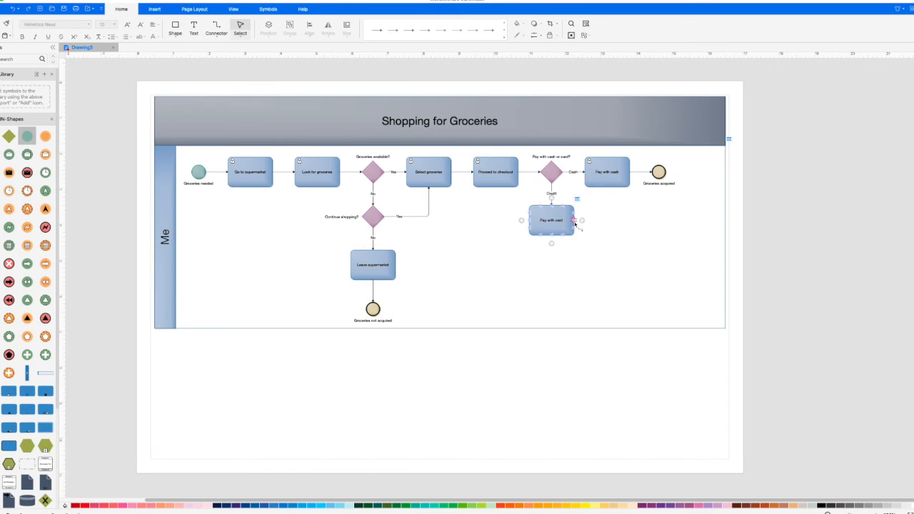
{"action": "left_click_drag", "start_coordinate": [575, 223], "coordinate": [657, 177]}
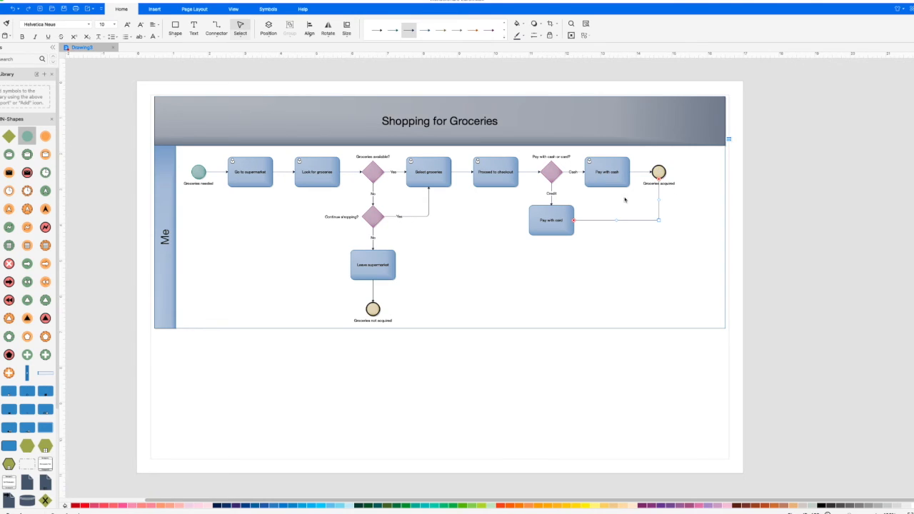